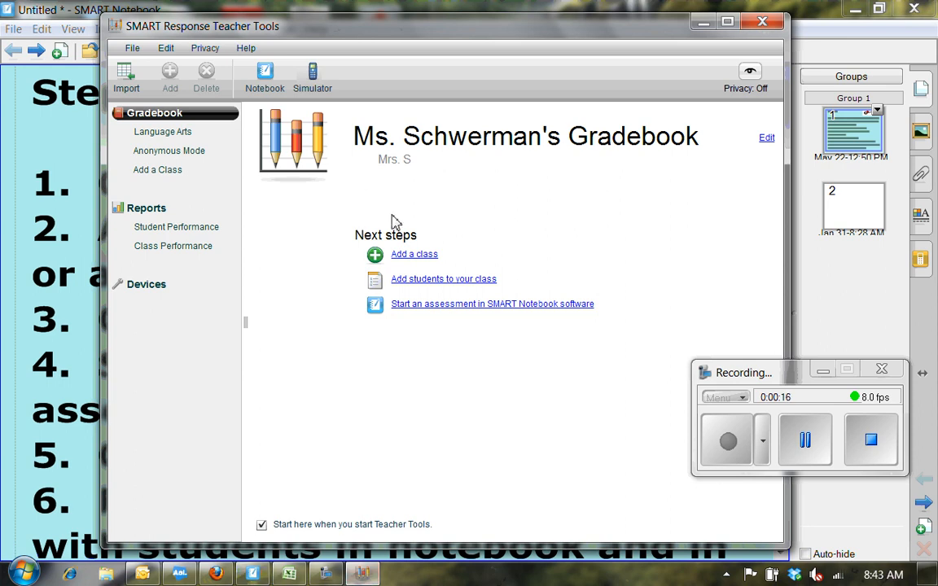
# Enter a new class named Science with a 70% passing grade.
pyautogui.click(414, 256)
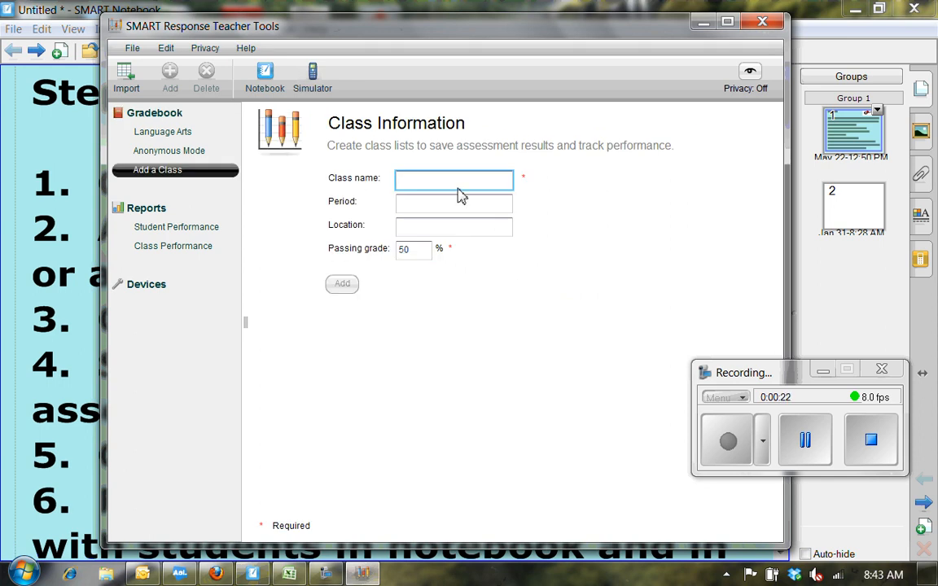
pyautogui.write('Scie')
pyautogui.press('Tab')
pyautogui.press('Tab')
pyautogui.press('Tab')
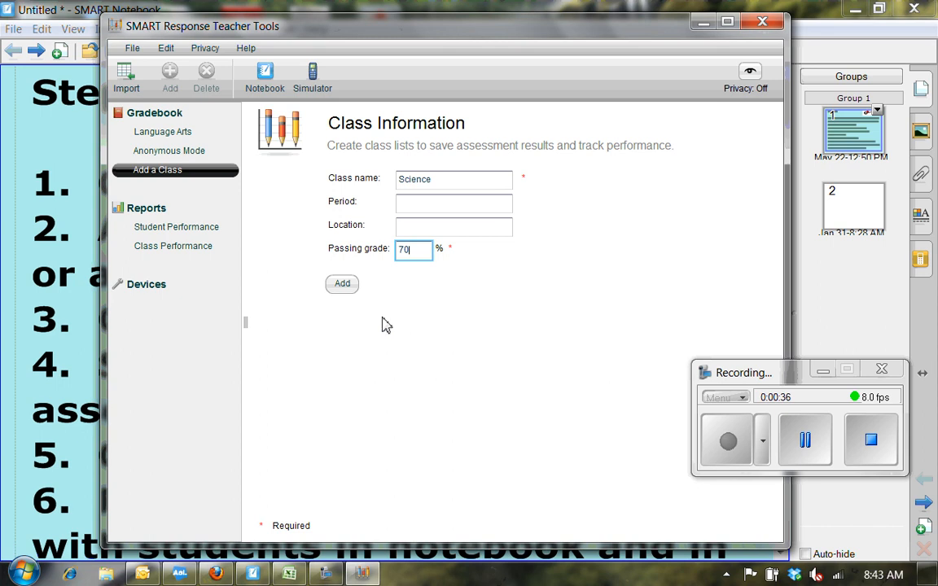
pyautogui.click(343, 286)
# Add the Science class, check its empty Students and Assessments lists, then go back Home.
pyautogui.click(343, 289)
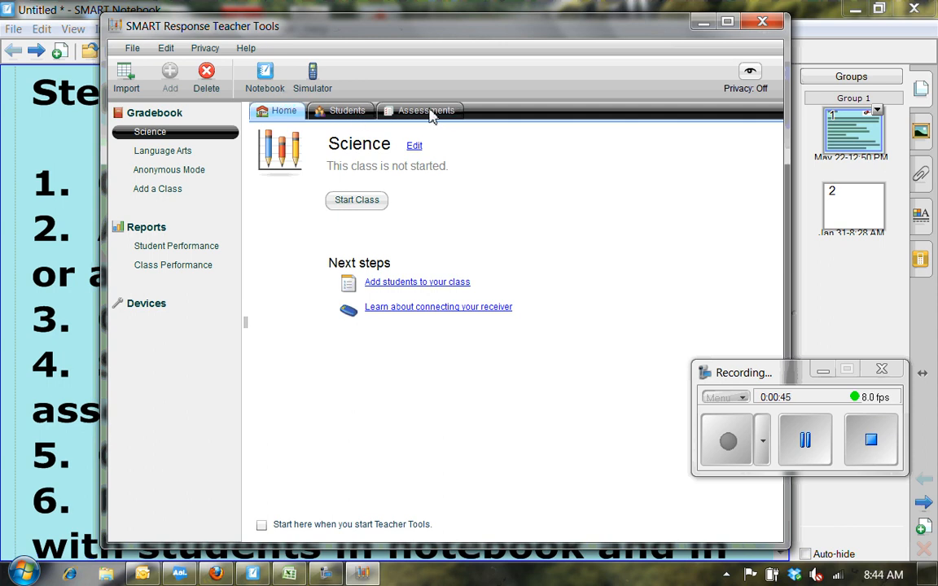
pyautogui.click(352, 114)
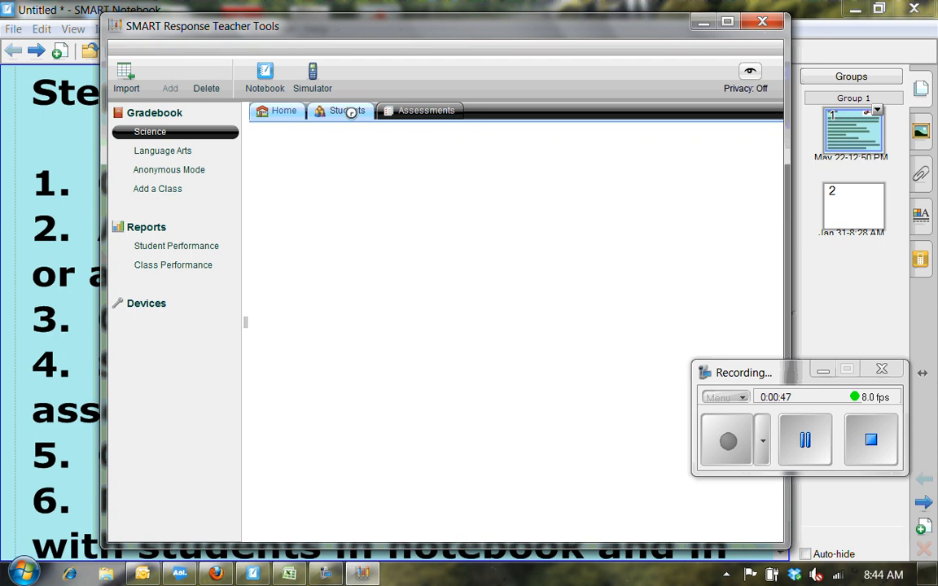
pyautogui.click(415, 114)
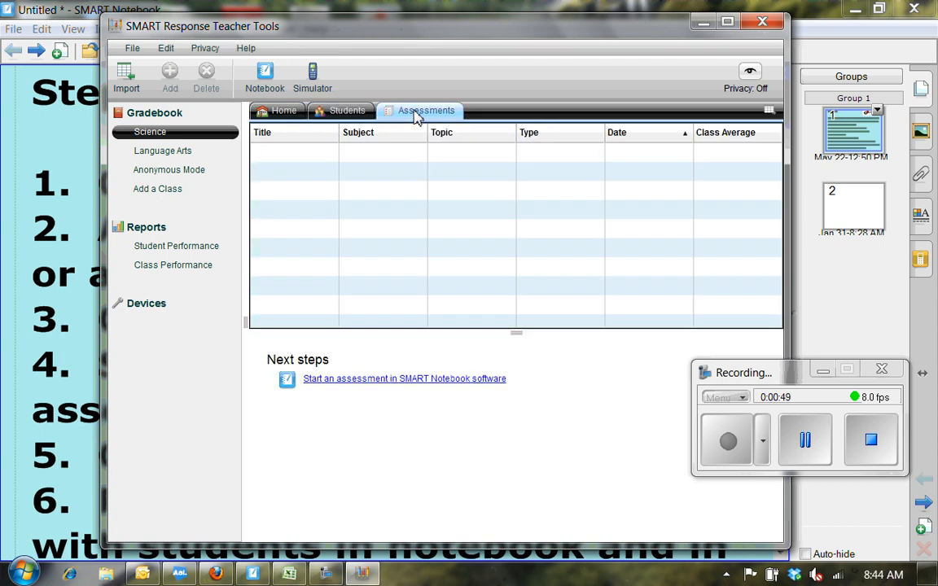
pyautogui.click(283, 114)
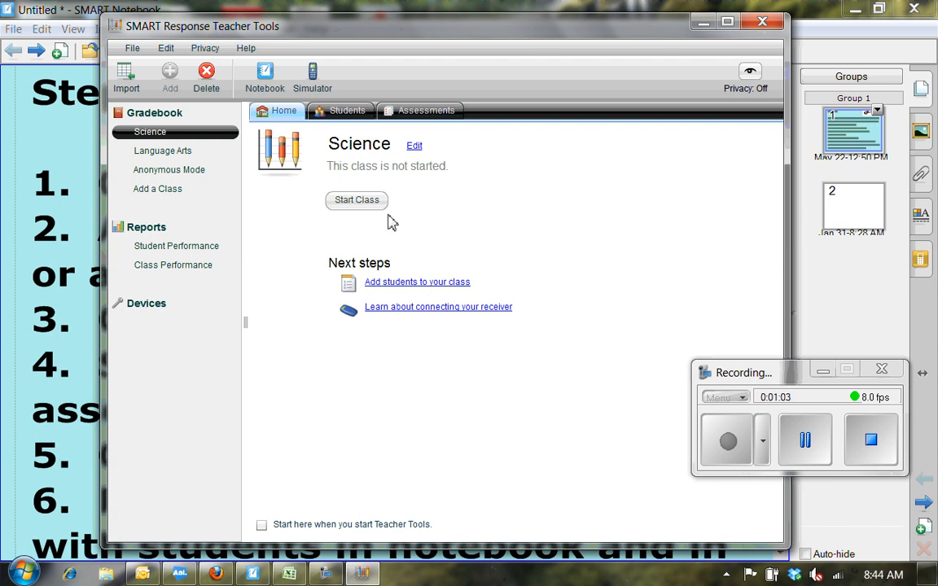
# Begin a Microsoft Excel student import into Science, then cancel the file selection.
pyautogui.click(414, 283)
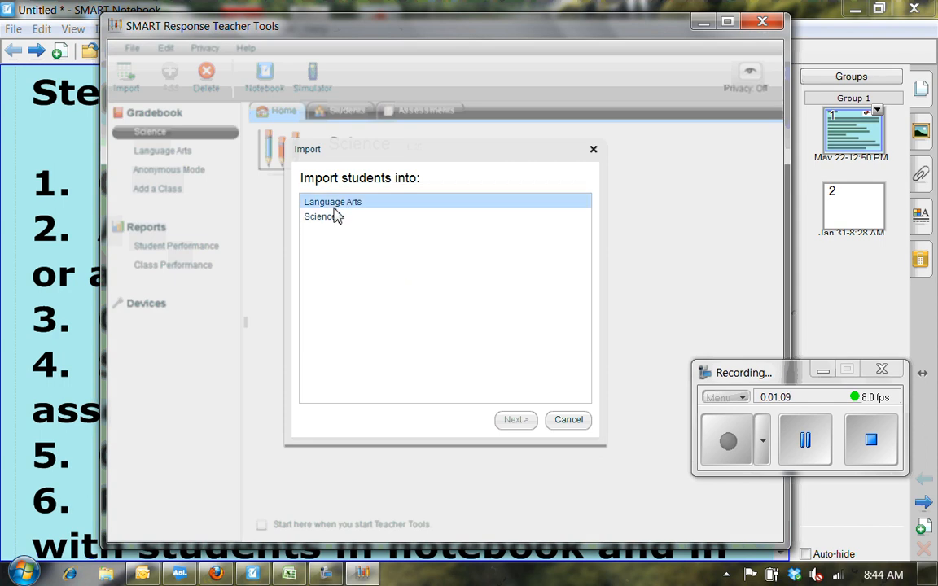
pyautogui.click(333, 220)
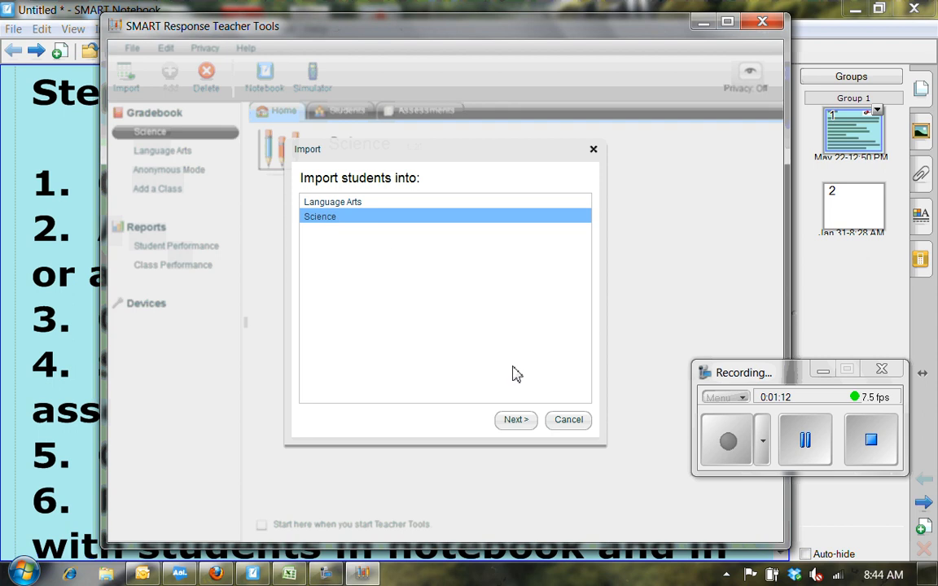
pyautogui.click(515, 421)
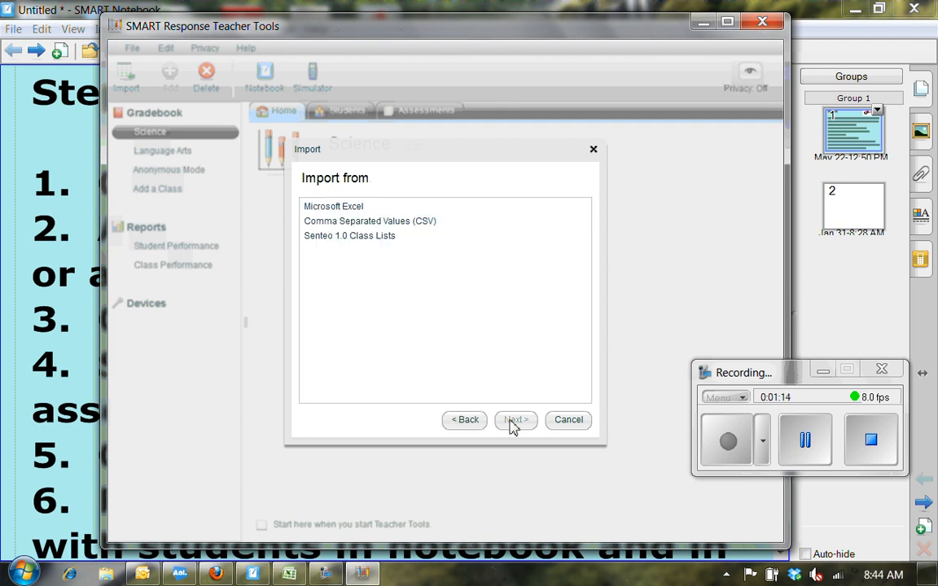
pyautogui.click(360, 210)
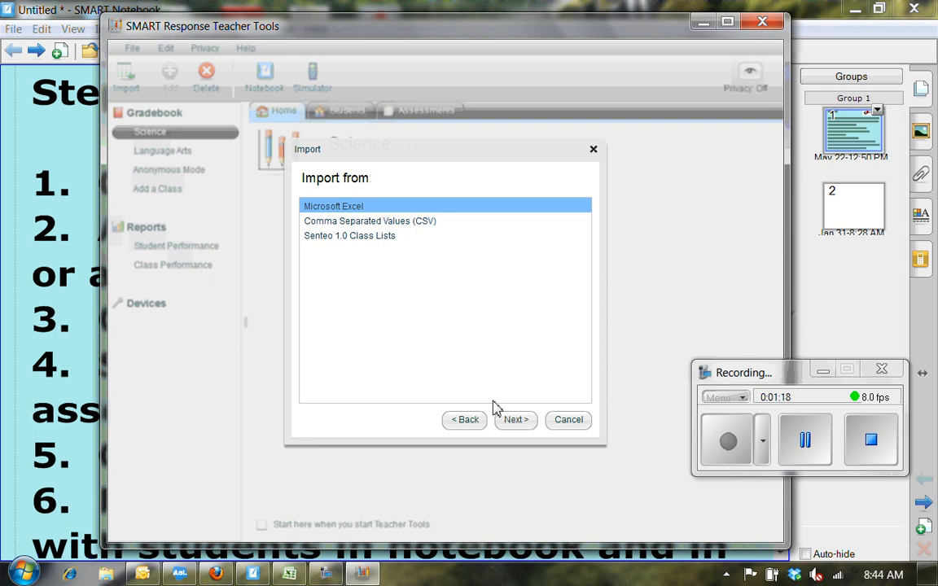
pyautogui.click(510, 420)
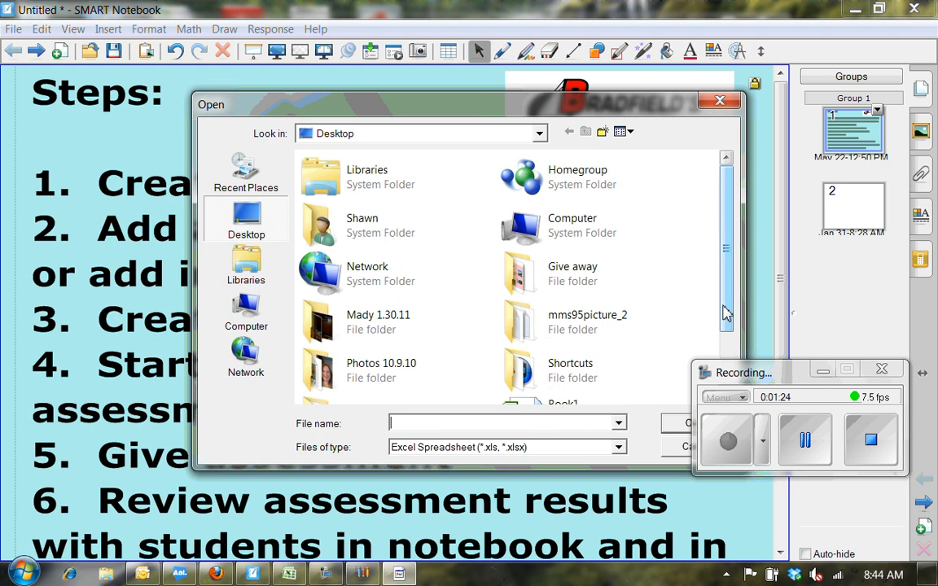
pyautogui.click(684, 446)
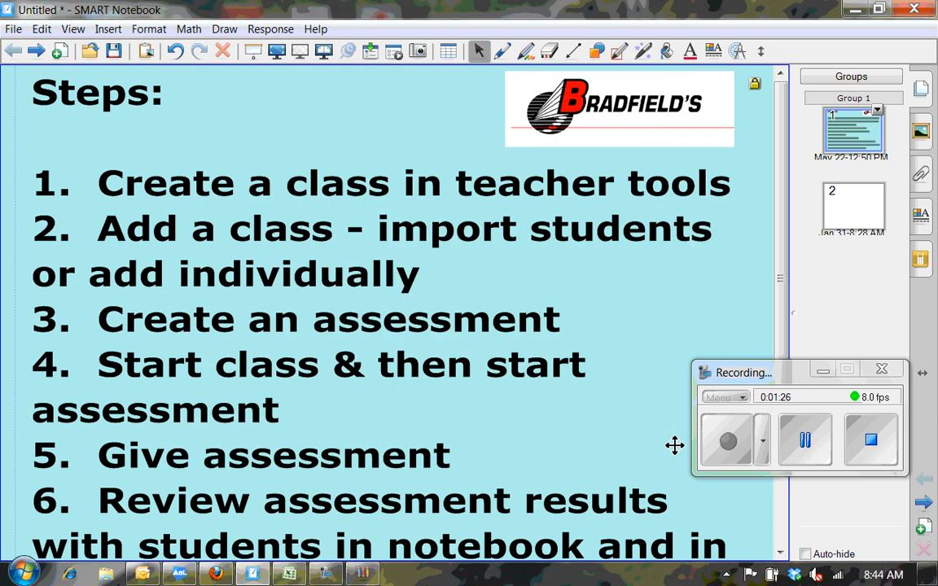
# Bring up the Science 9 Class List and select its ID Number, First Name and Last Name headings.
pyautogui.click(296, 575)
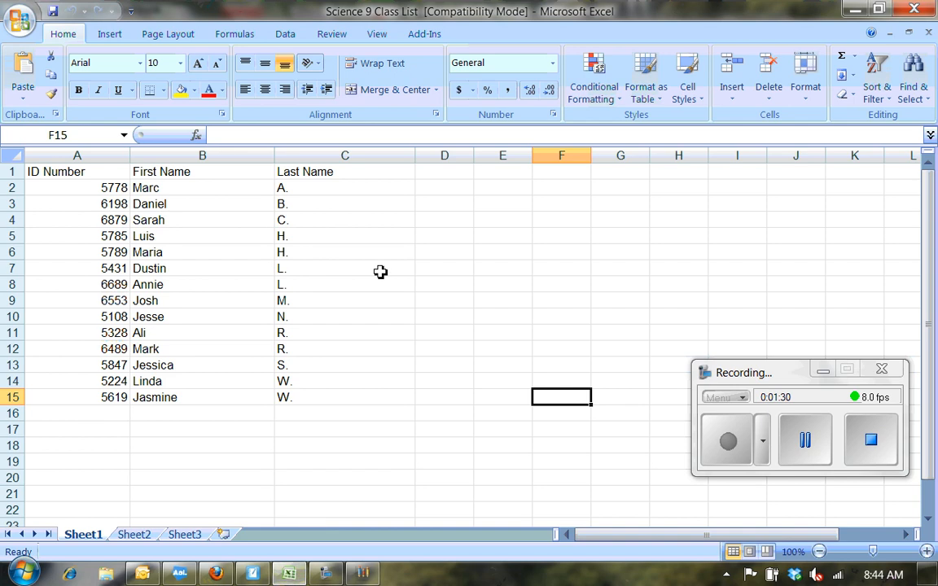
pyautogui.click(111, 174)
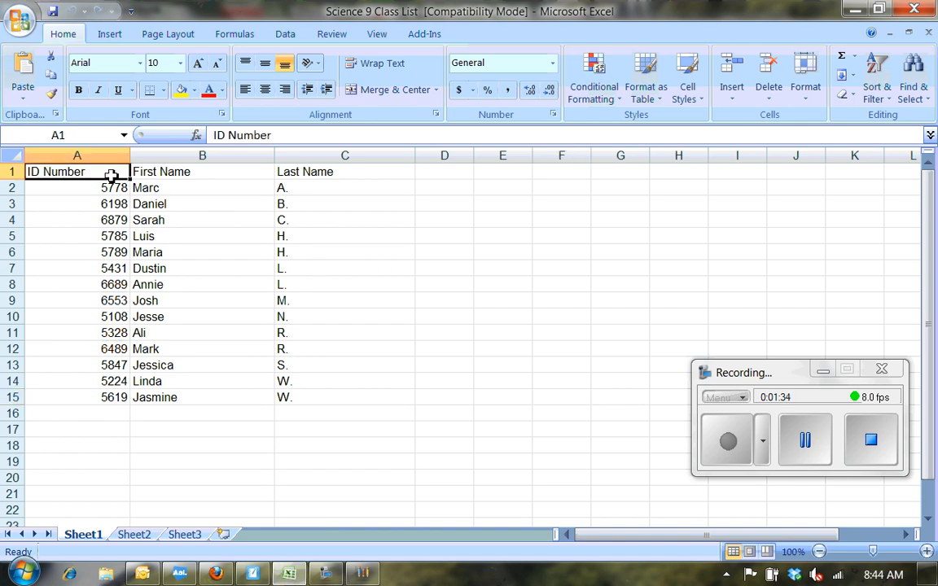
pyautogui.click(189, 168)
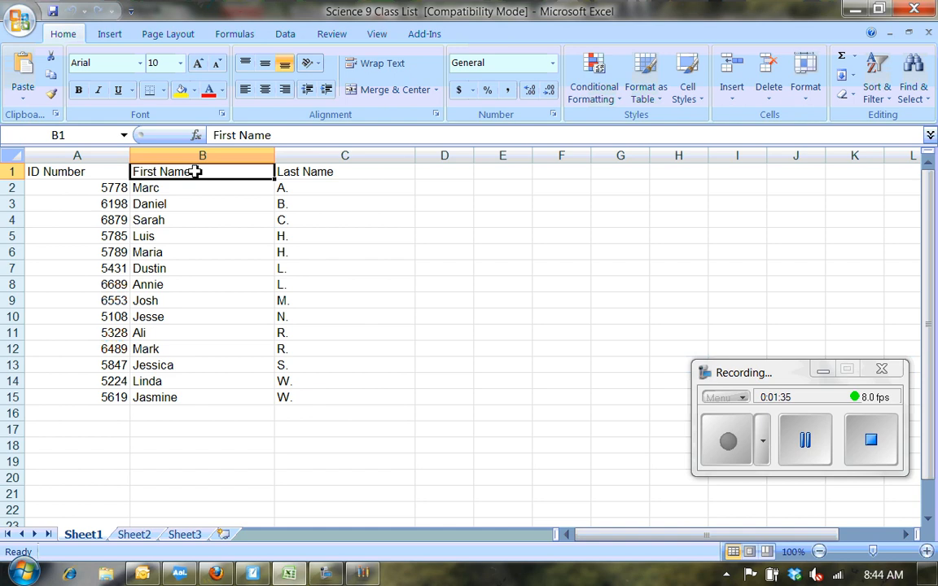
pyautogui.click(338, 174)
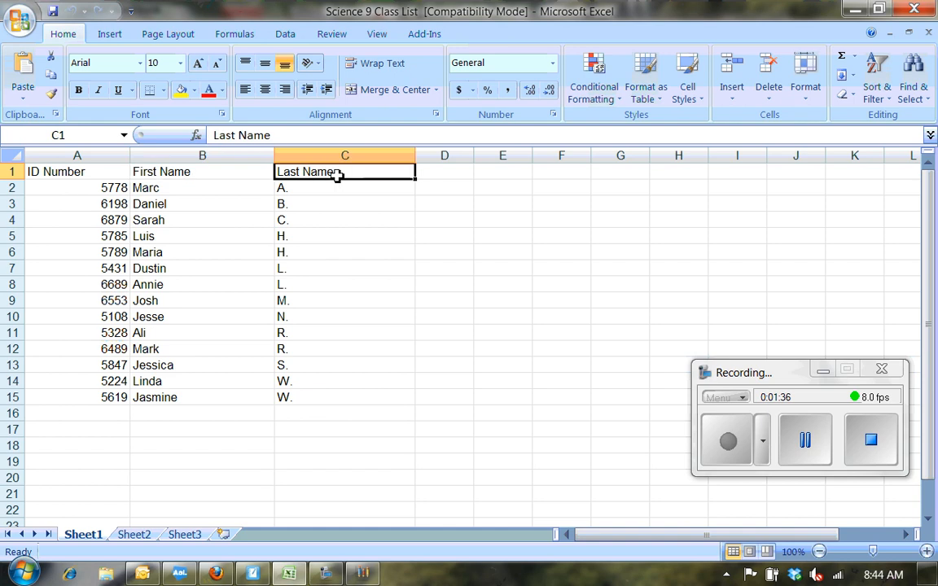
pyautogui.click(110, 175)
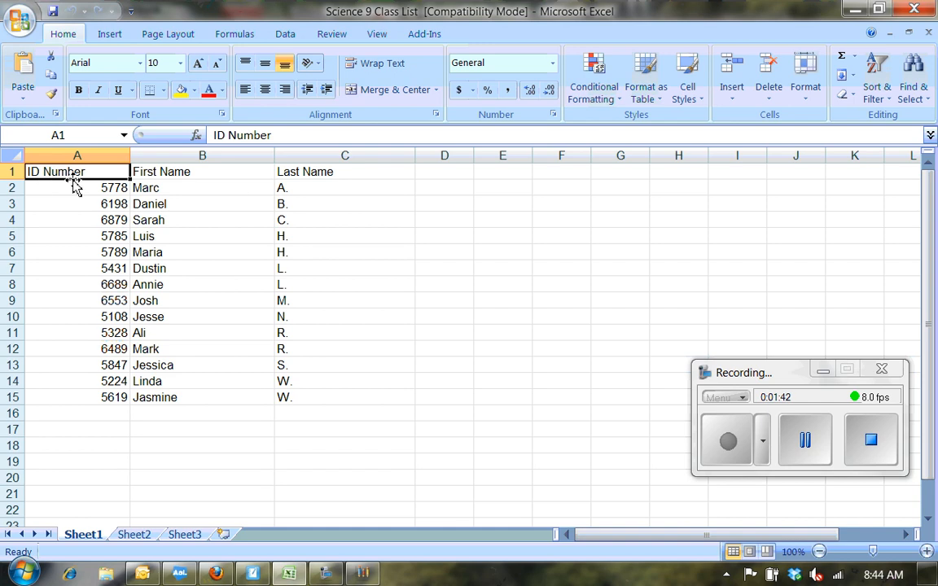
pyautogui.click(183, 178)
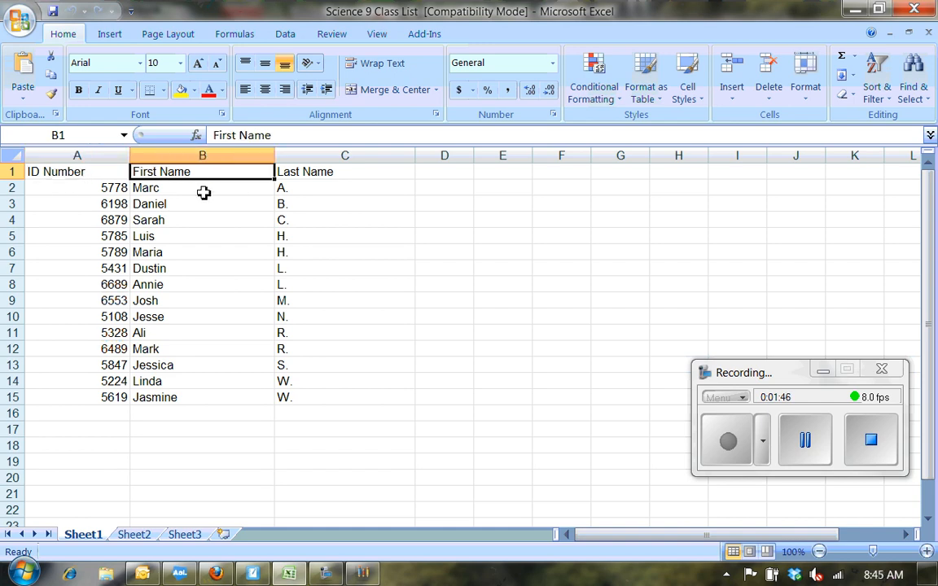
pyautogui.click(329, 175)
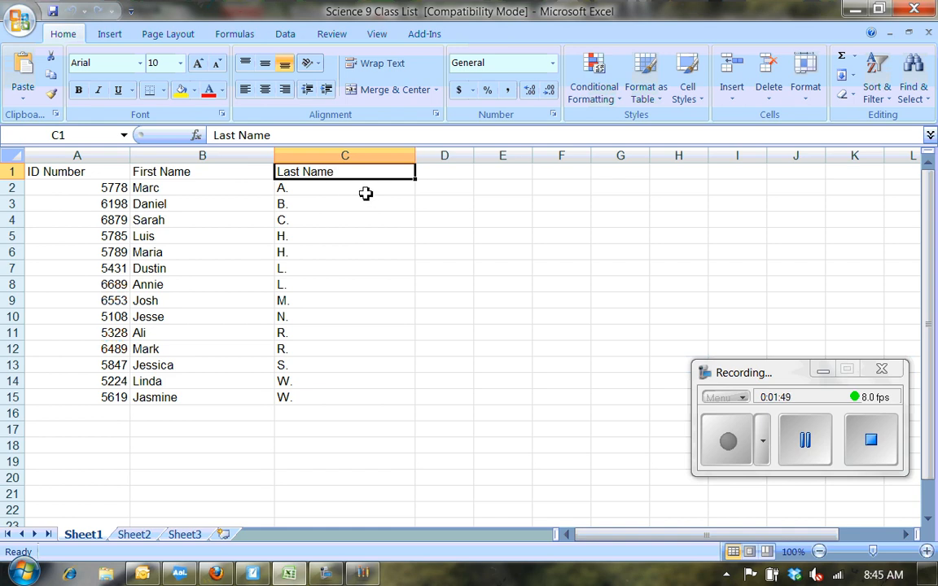
pyautogui.moveTo(180, 189); pyautogui.dragTo(179, 397)
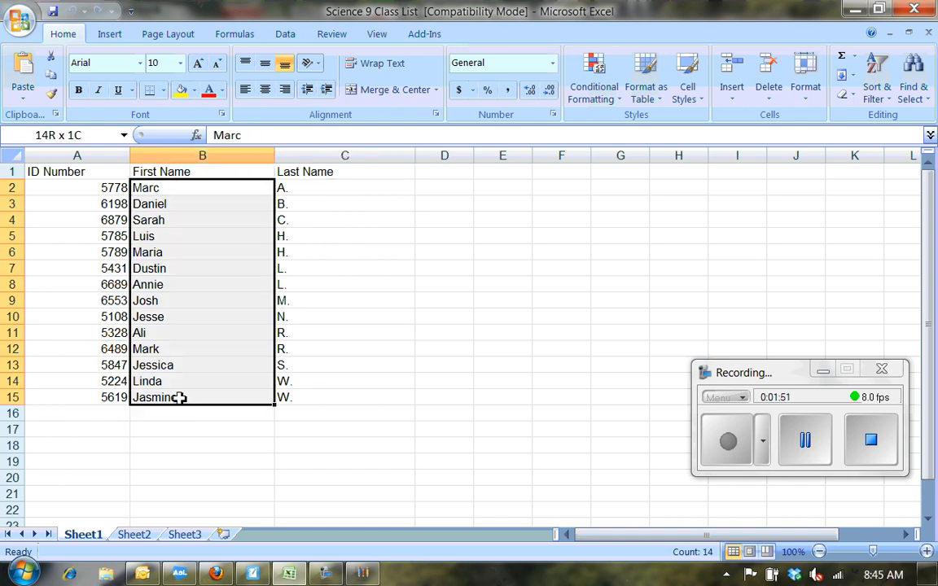
pyautogui.moveTo(335, 192); pyautogui.dragTo(334, 401)
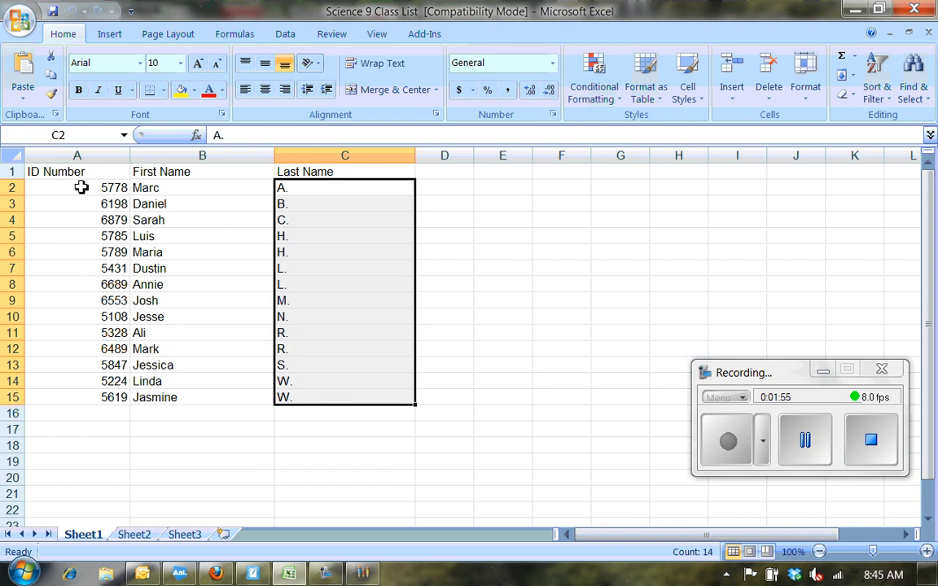
pyautogui.moveTo(81, 187); pyautogui.dragTo(69, 394)
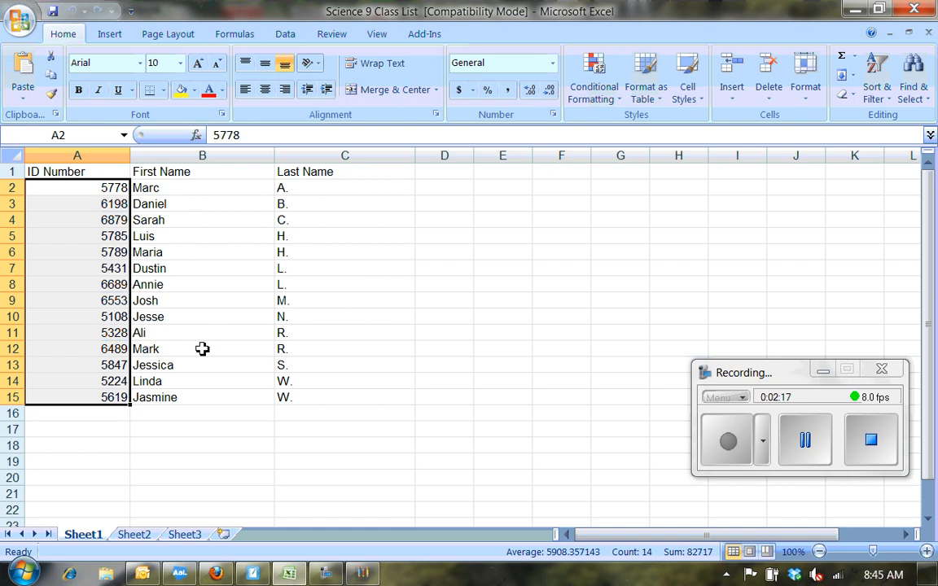
pyautogui.click(225, 334)
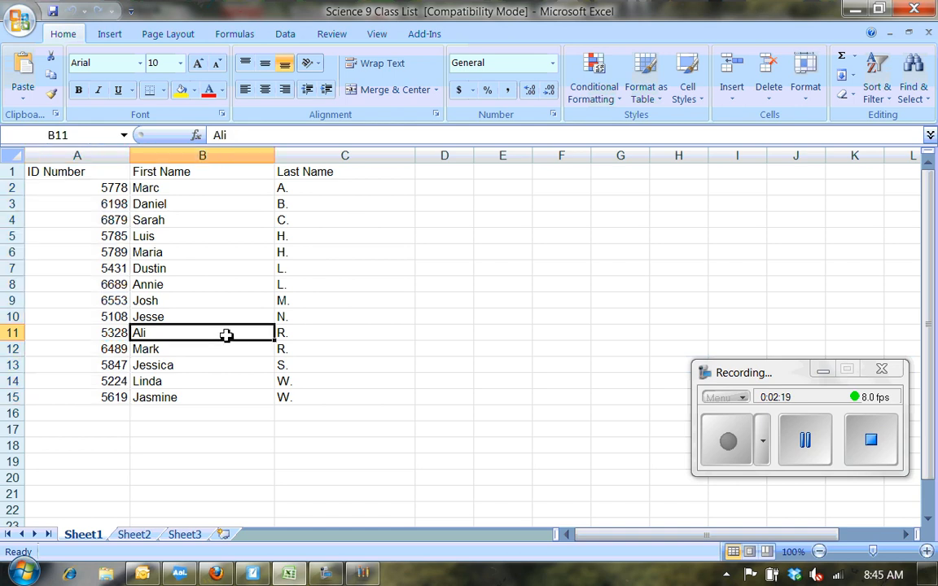
pyautogui.click(272, 239)
pyautogui.click(344, 234)
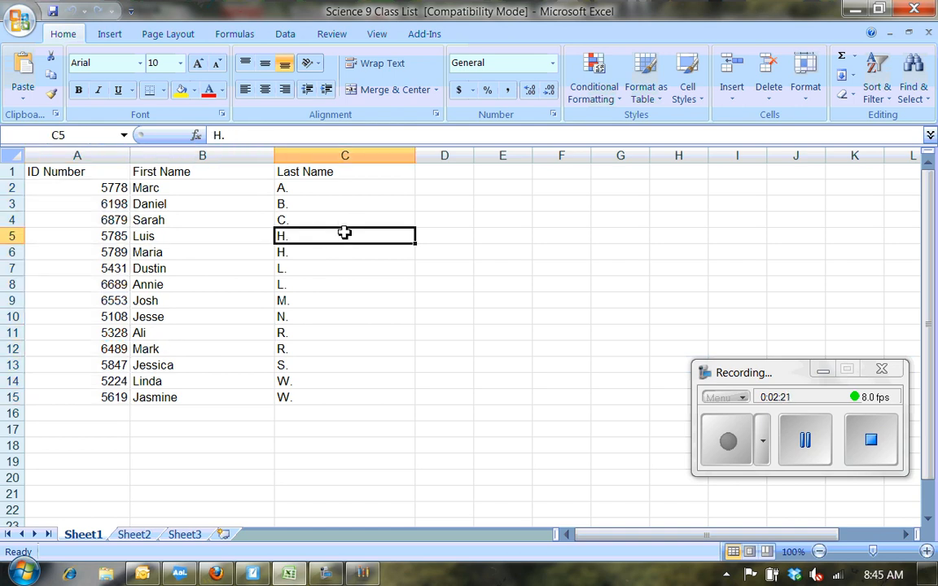
# Save the Science 9 Class List workbook to the Desktop and minimize Excel.
pyautogui.click(20, 18)
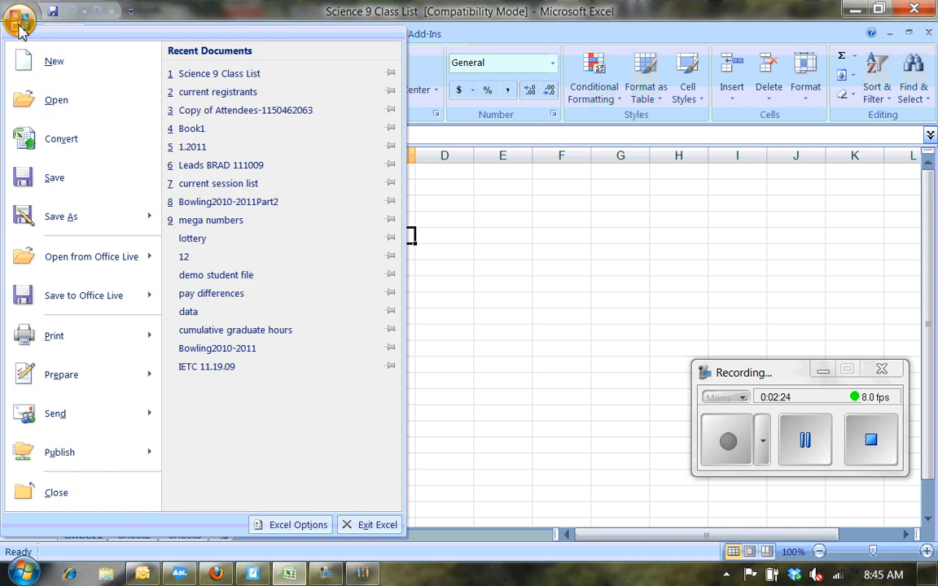
pyautogui.click(55, 211)
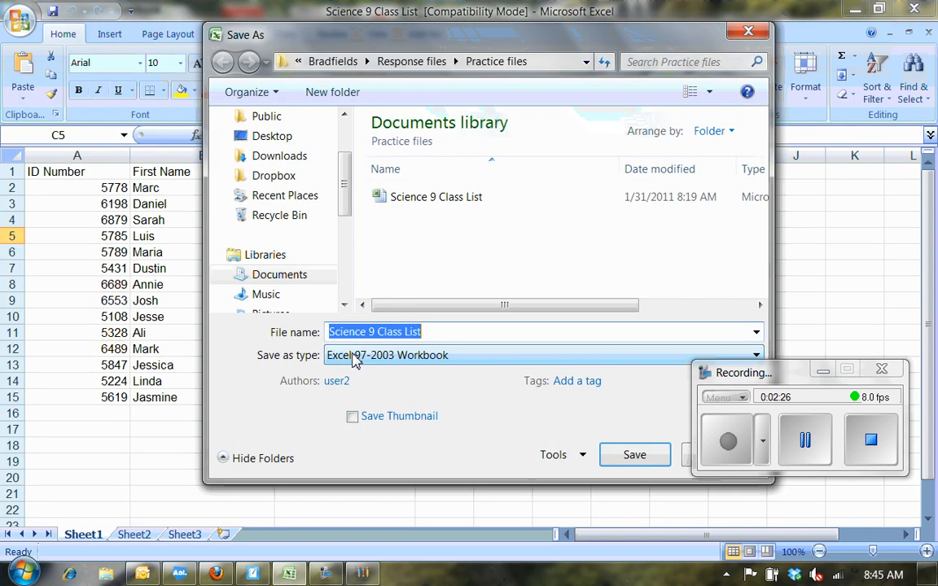
pyautogui.click(260, 138)
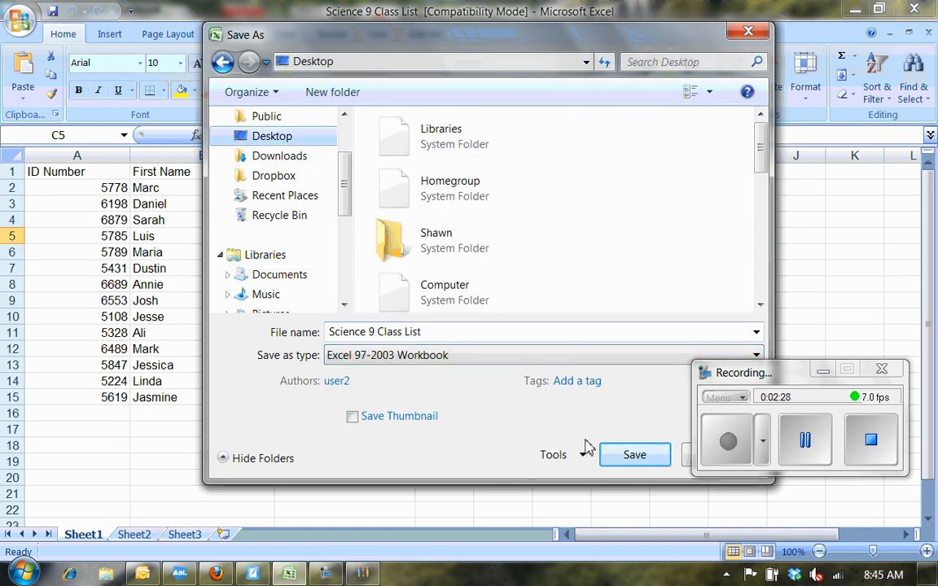
pyautogui.click(634, 452)
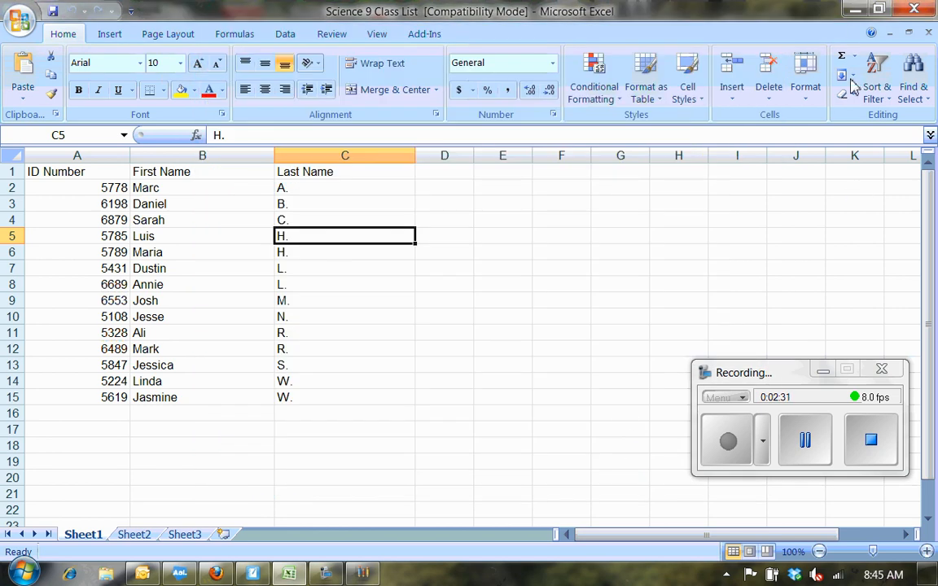
pyautogui.click(855, 9)
# Drag the Science 9 Class List desktop icon to the upper right, then restore Teacher Tools.
pyautogui.click(855, 10)
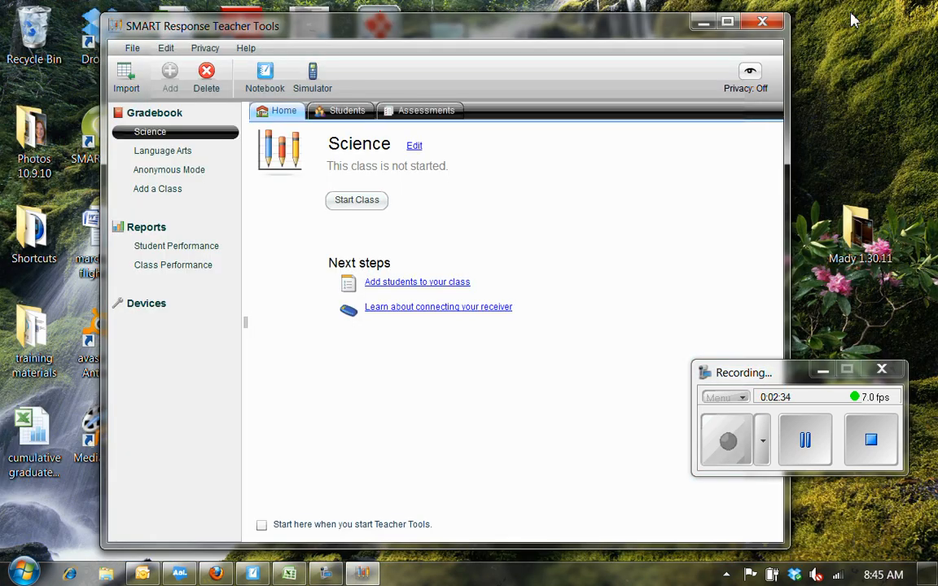
pyautogui.click(697, 24)
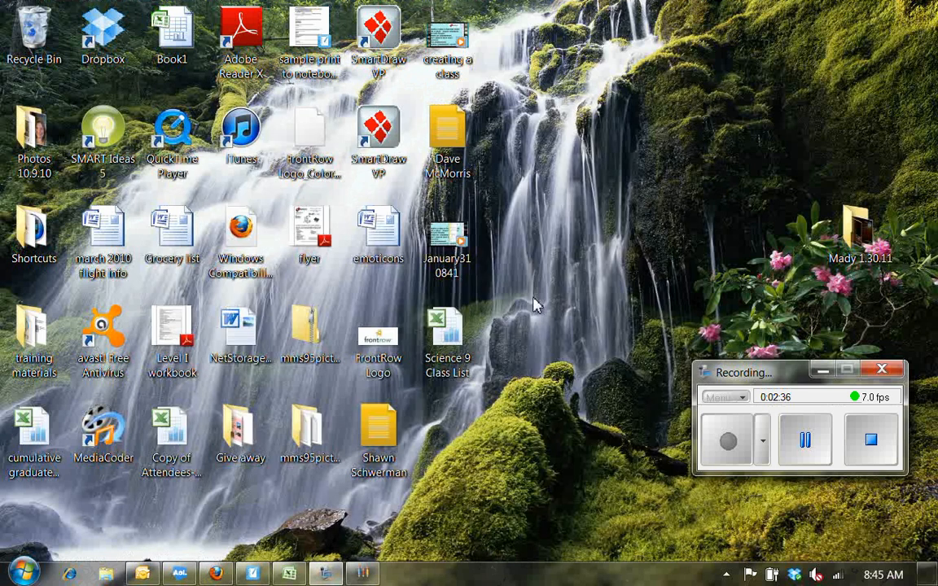
pyautogui.moveTo(447, 340); pyautogui.dragTo(737, 118)
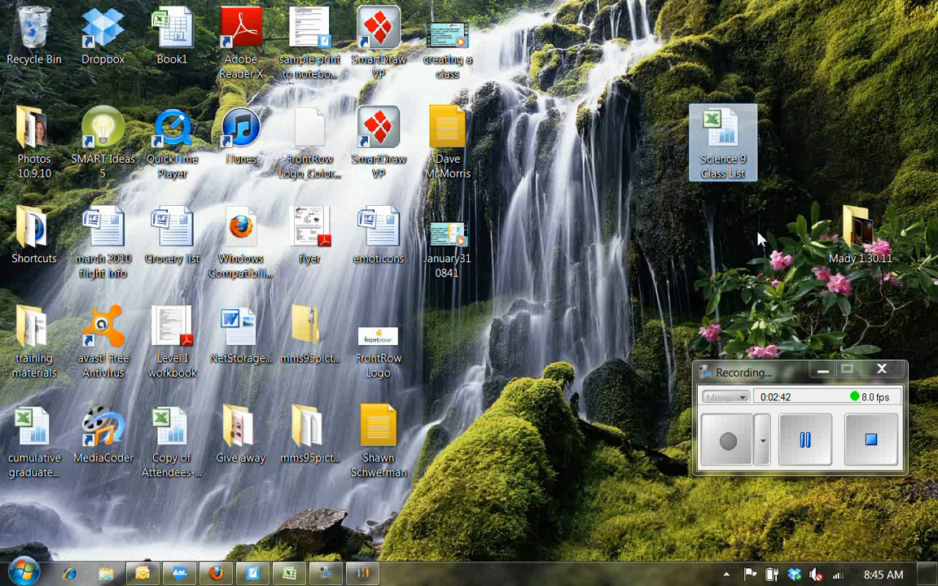
pyautogui.click(364, 574)
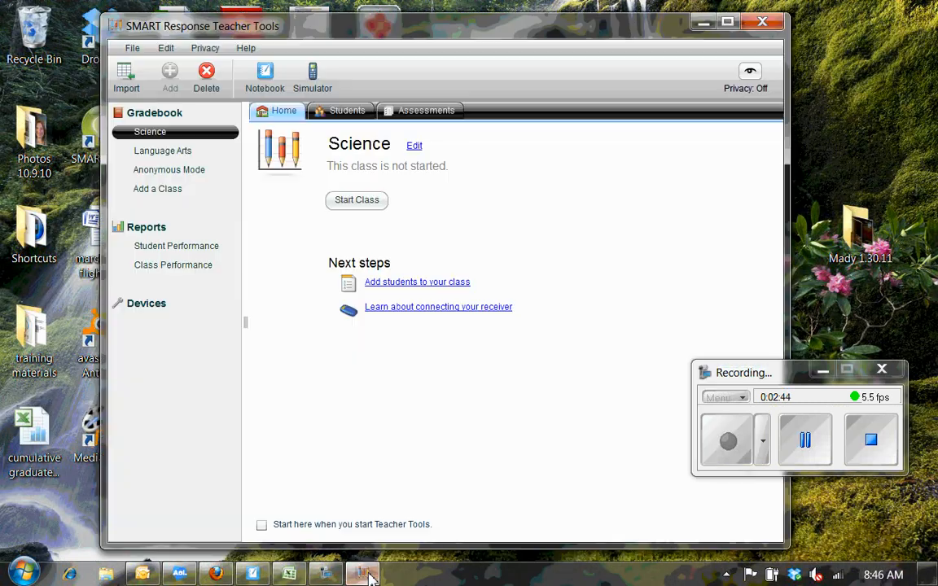
# Import the Desktop's Science 9 Class List Excel file into Science and dismiss the success message.
pyautogui.click(404, 285)
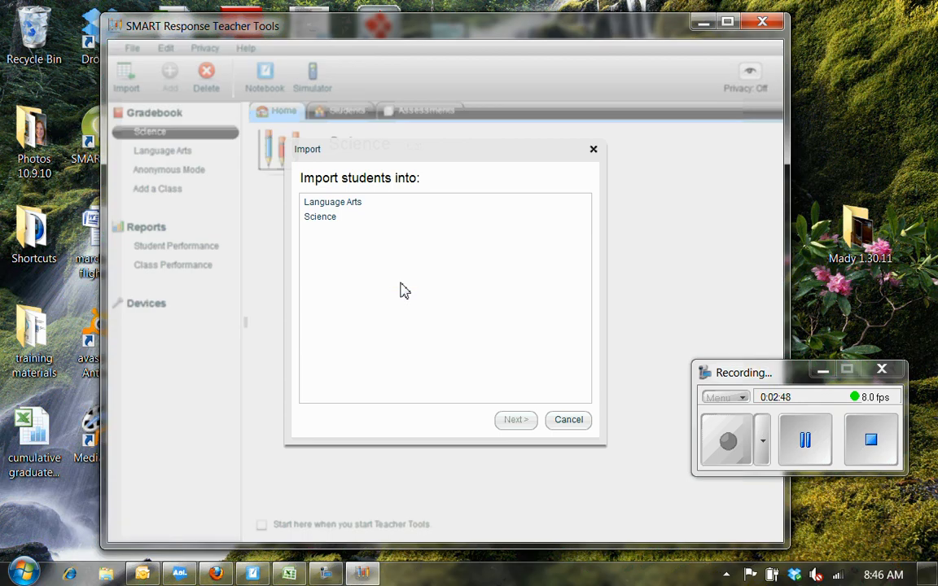
pyautogui.click(349, 217)
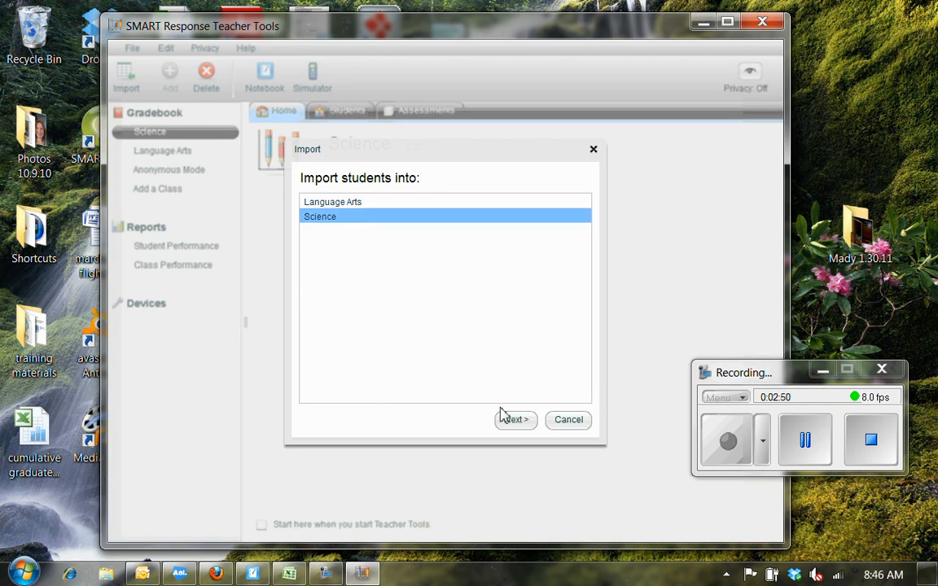
pyautogui.click(517, 420)
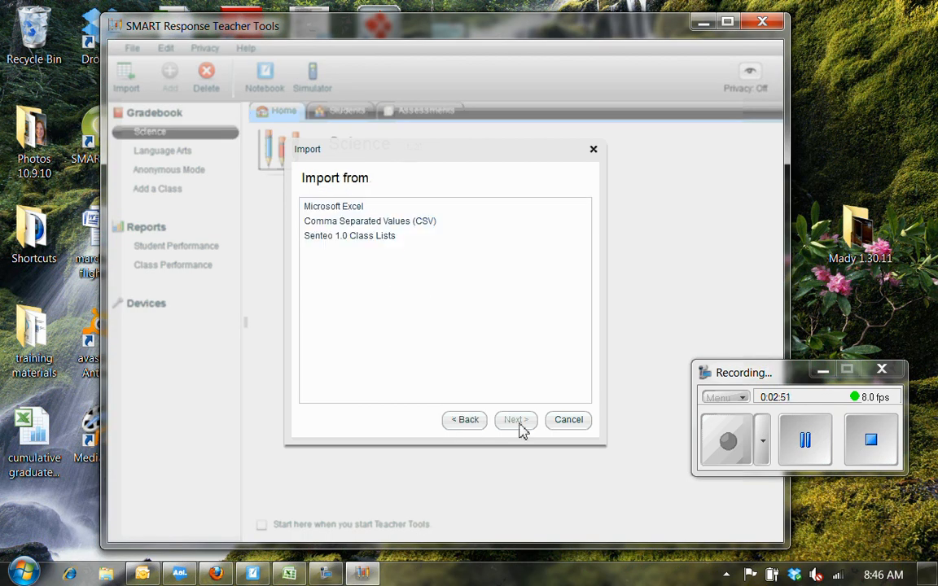
pyautogui.click(360, 208)
pyautogui.click(516, 420)
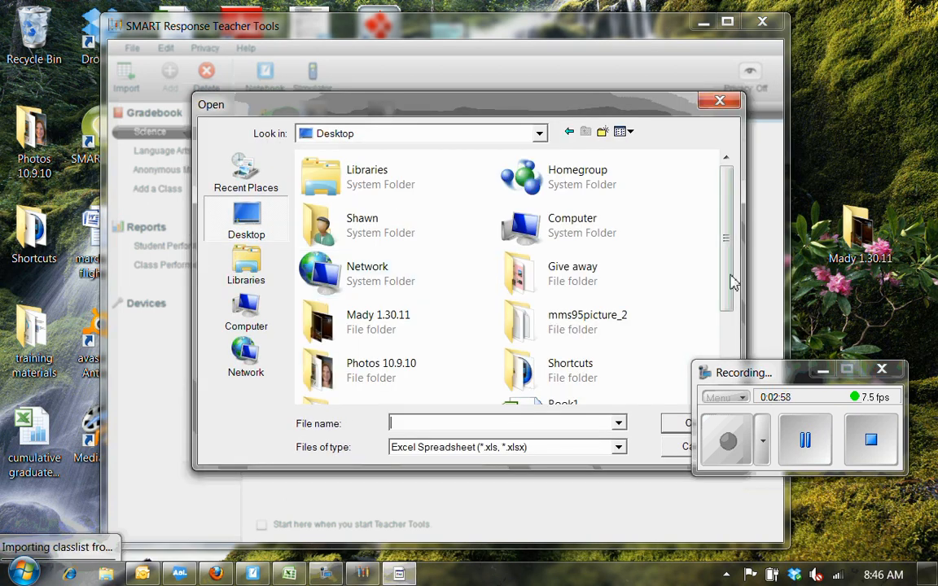
pyautogui.moveTo(730, 279); pyautogui.dragTo(730, 346)
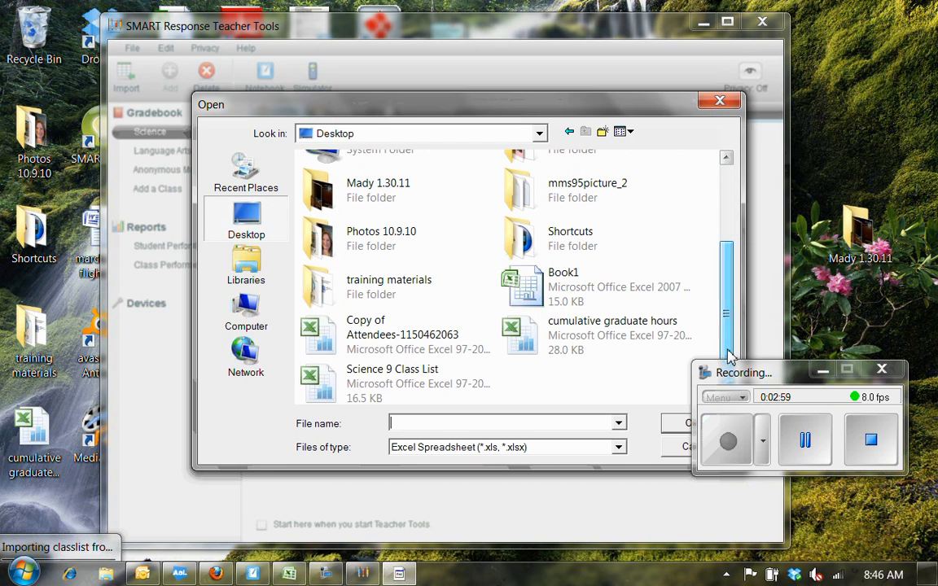
pyautogui.click(421, 389)
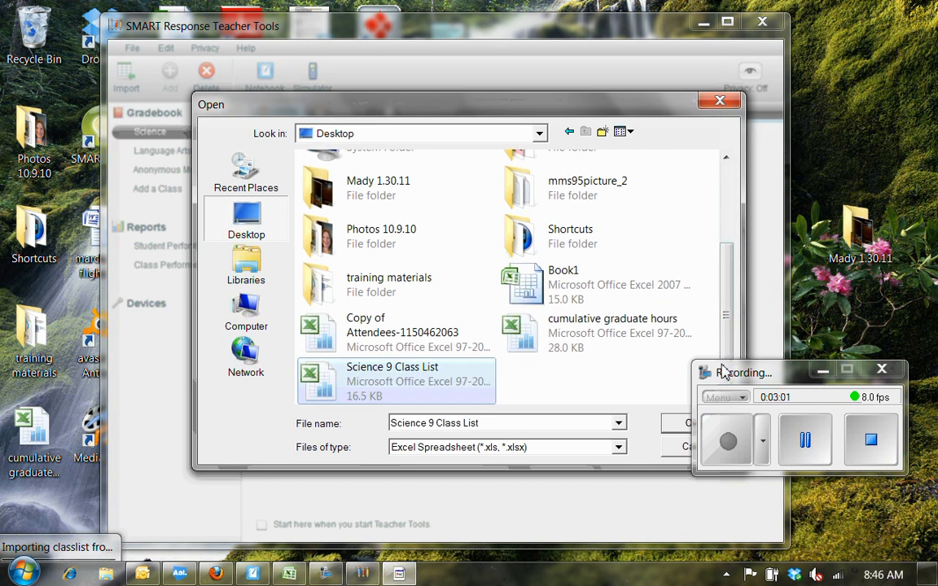
pyautogui.moveTo(723, 373); pyautogui.dragTo(780, 366)
pyautogui.click(693, 423)
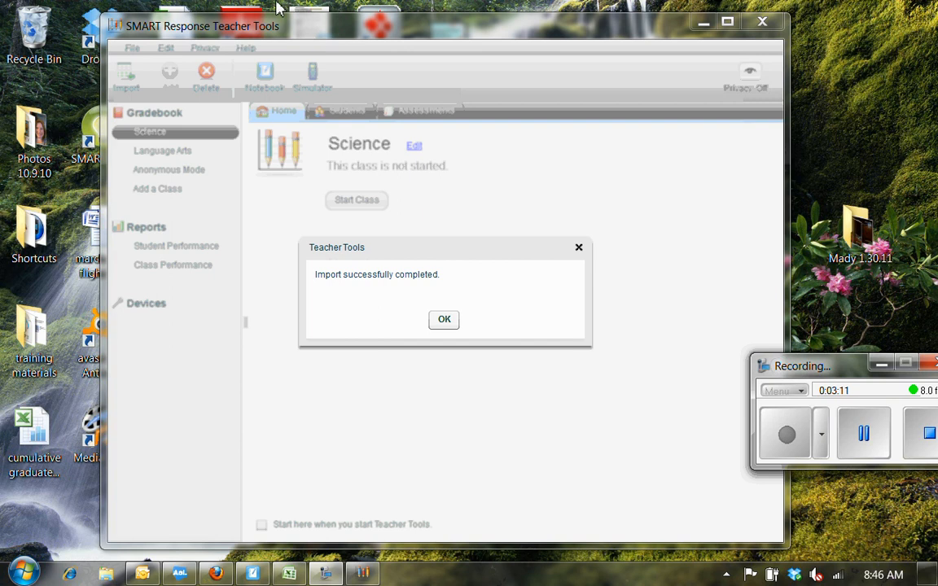
pyautogui.click(442, 321)
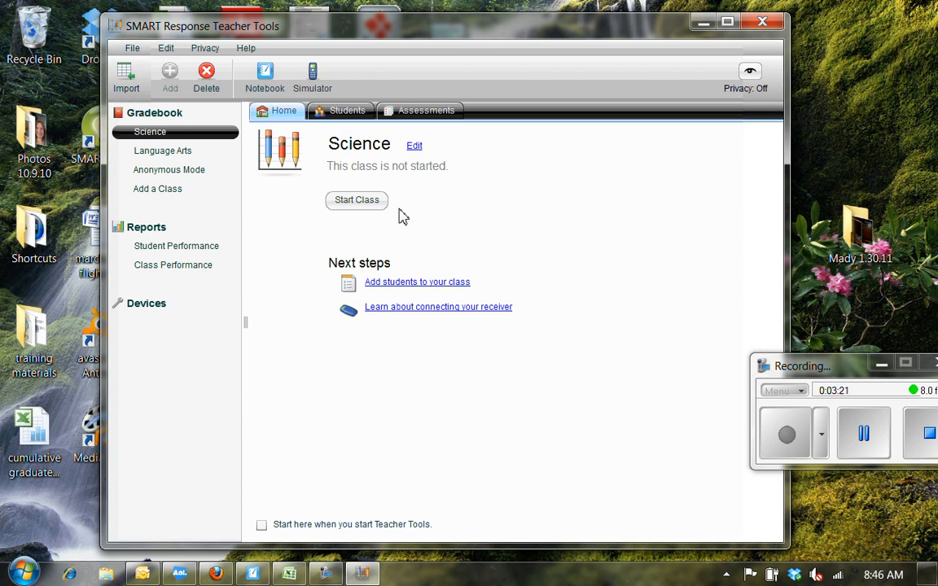
# Open the Science Students tab and scroll through the imported IDs and names.
pyautogui.click(355, 119)
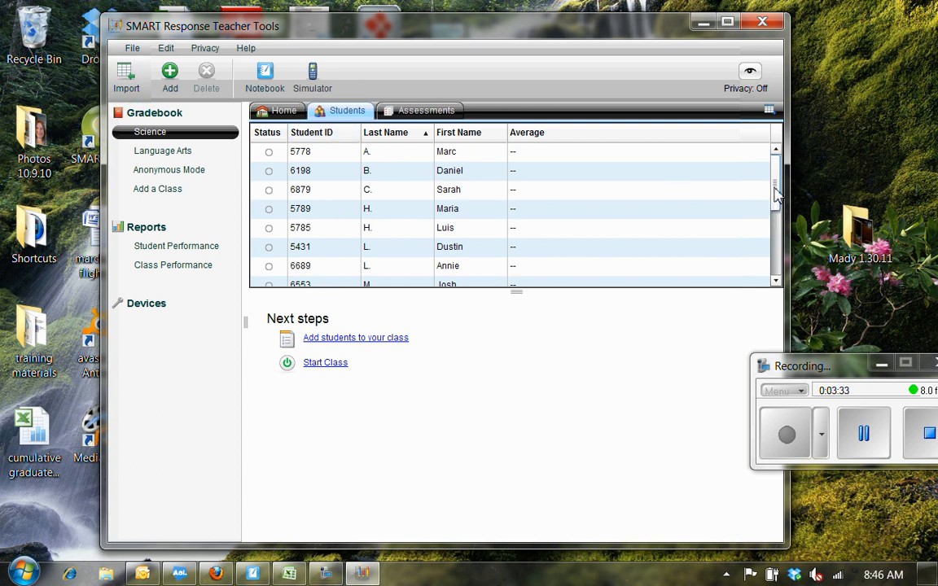
pyautogui.moveTo(775, 194); pyautogui.dragTo(775, 275)
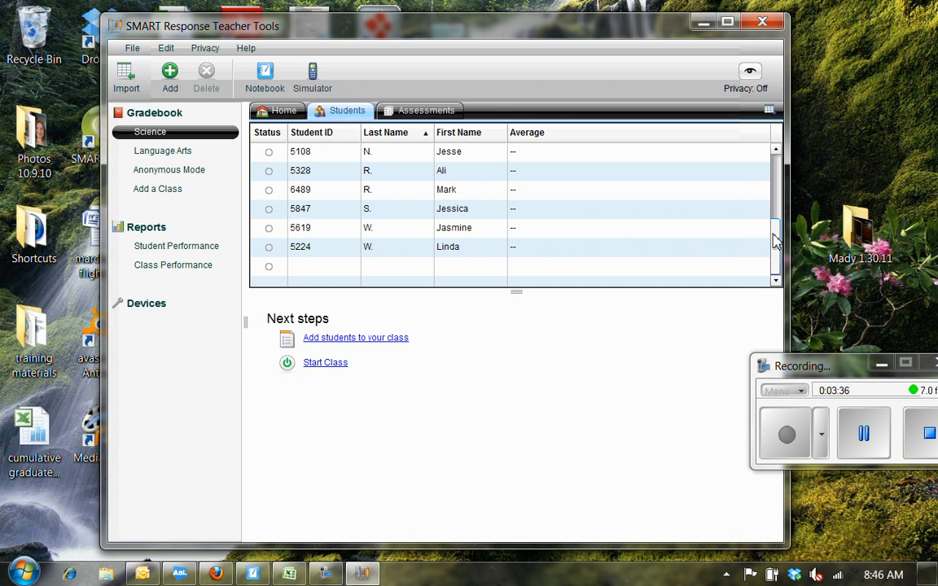
# Add a new student row with ID 7000 plus the student's first and last name.
pyautogui.click(321, 270)
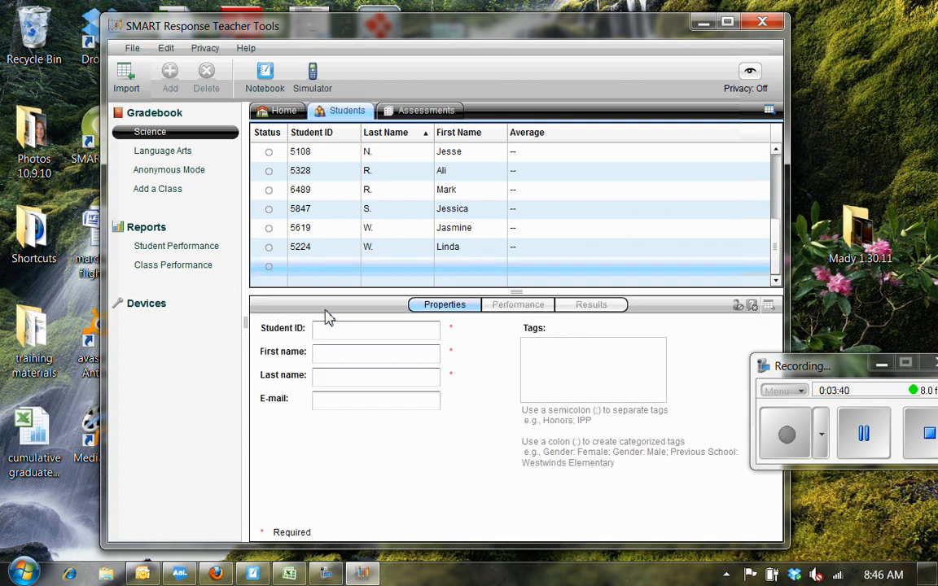
pyautogui.click(340, 331)
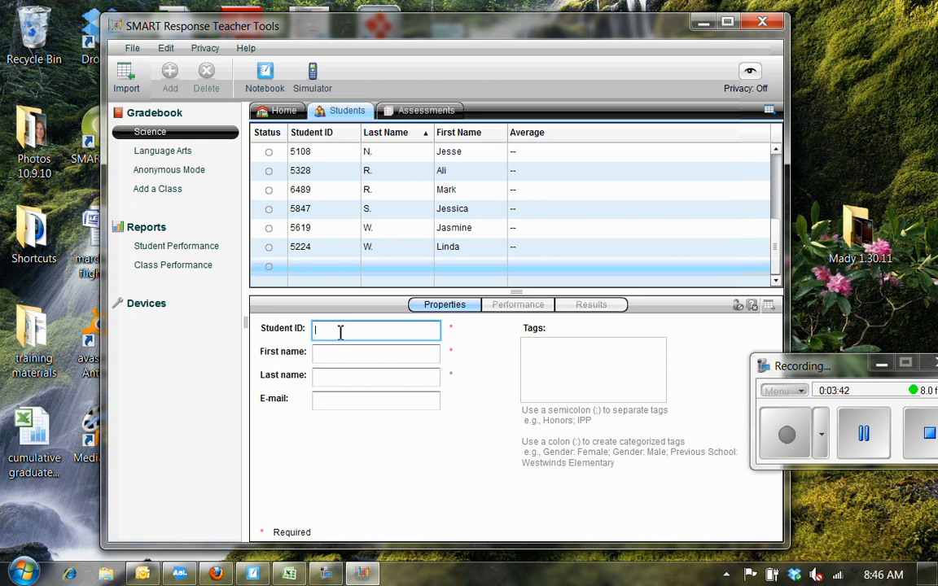
pyautogui.write('7000')
pyautogui.press('Tab')
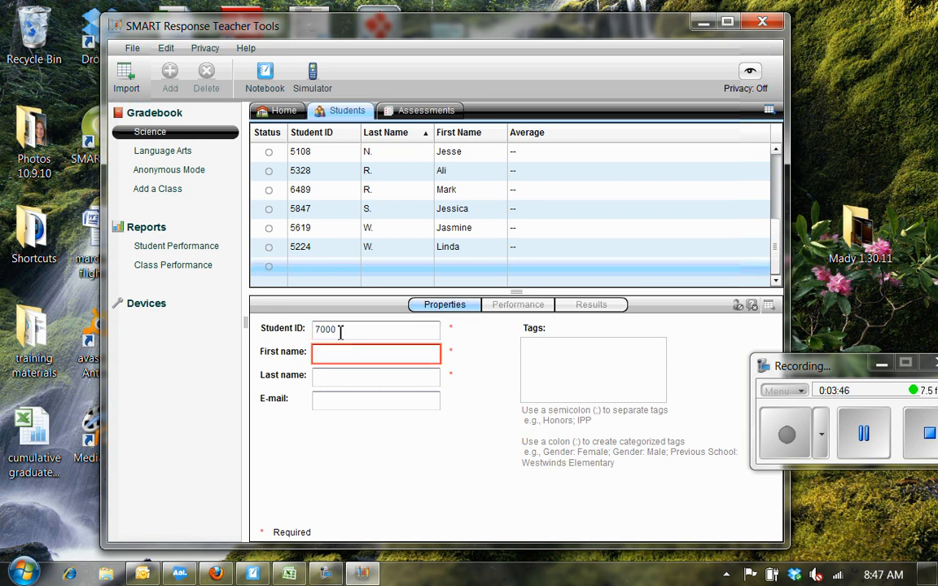
pyautogui.press('Tab')
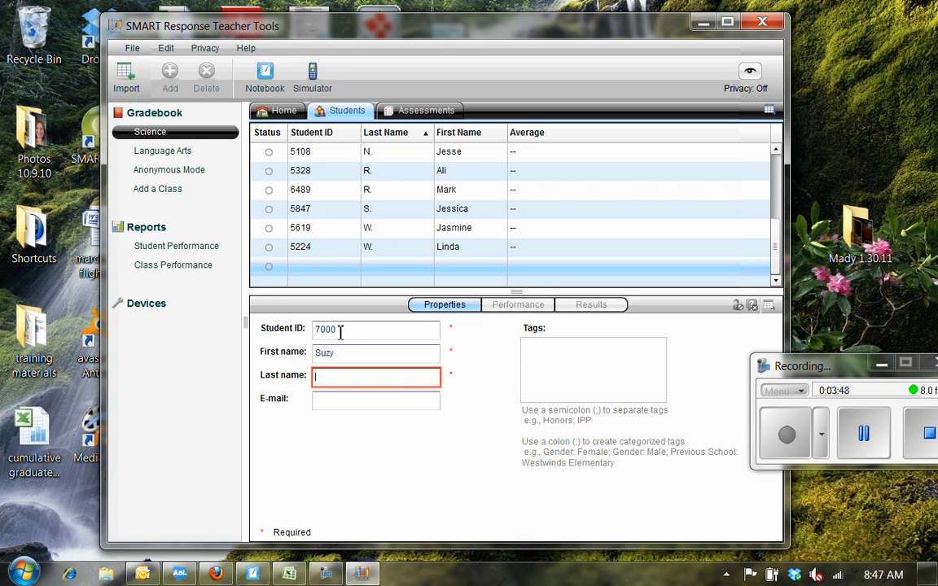
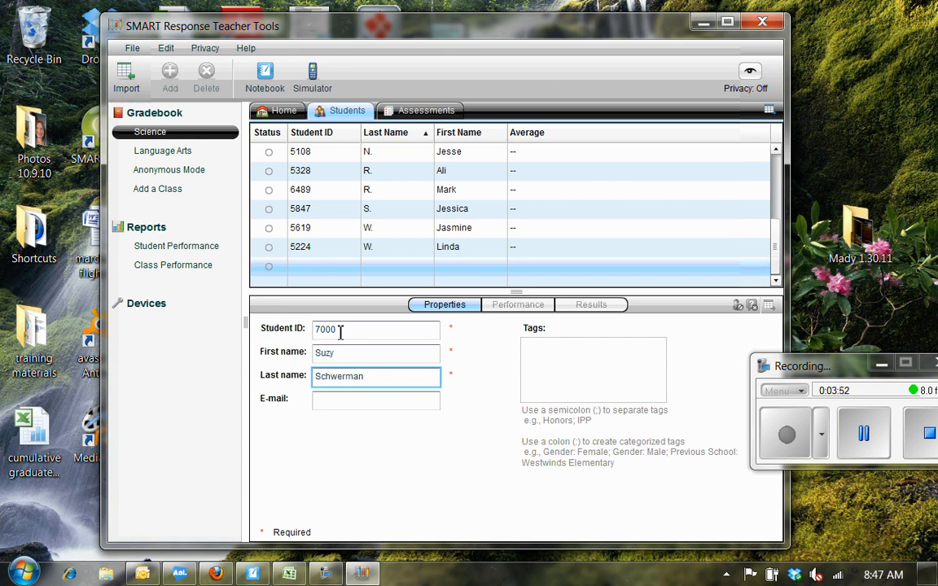
pyautogui.click(405, 396)
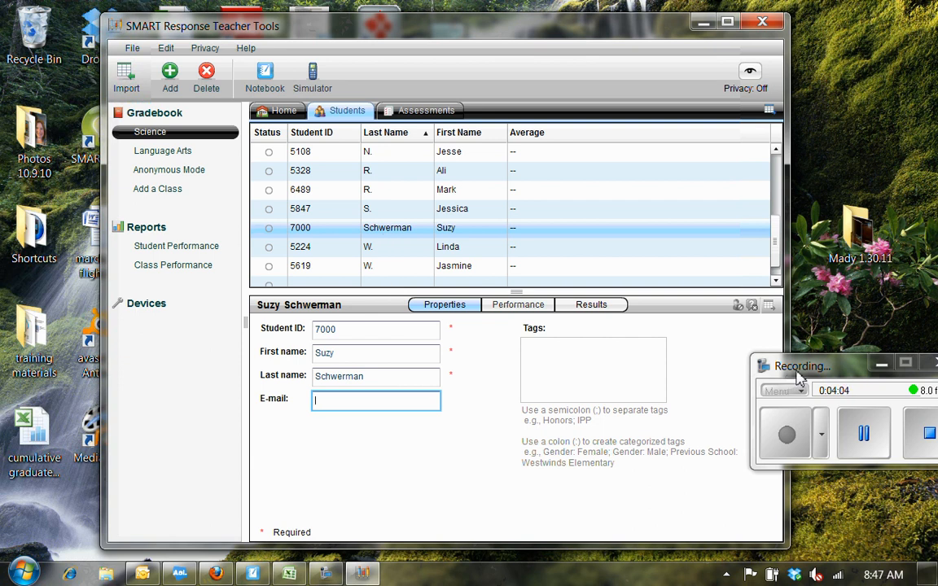
pyautogui.moveTo(803, 372); pyautogui.dragTo(772, 381)
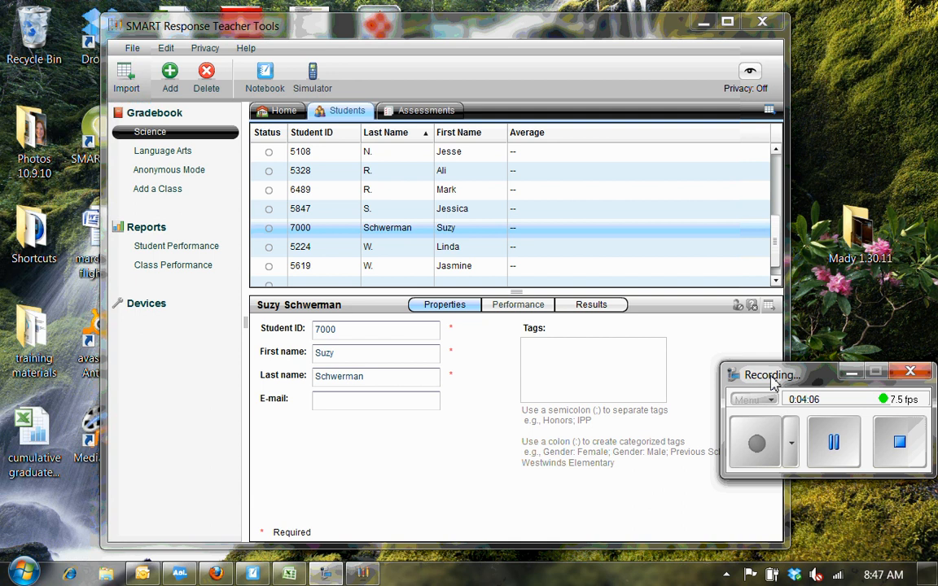